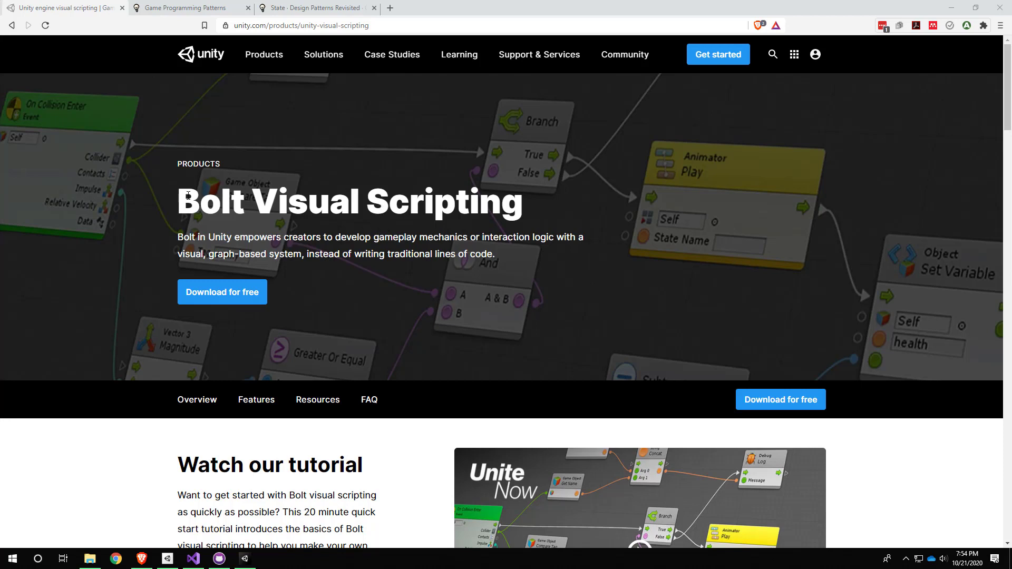
# Look at the Bolt Visual Scripting product page and the Game Programming Patterns home page.
pyautogui.moveTo(178, 208); pyautogui.dragTo(514, 219)
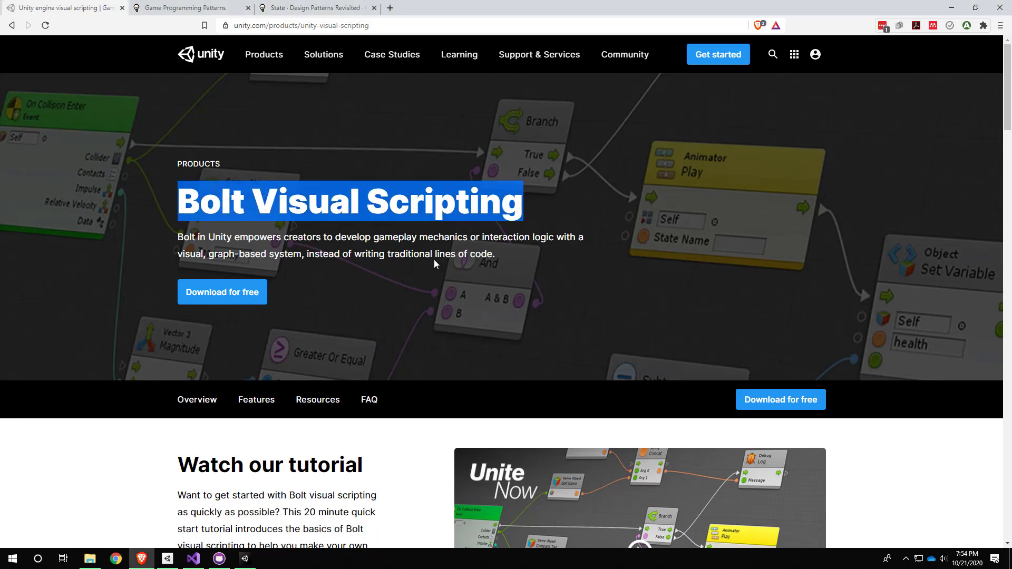
pyautogui.click(421, 247)
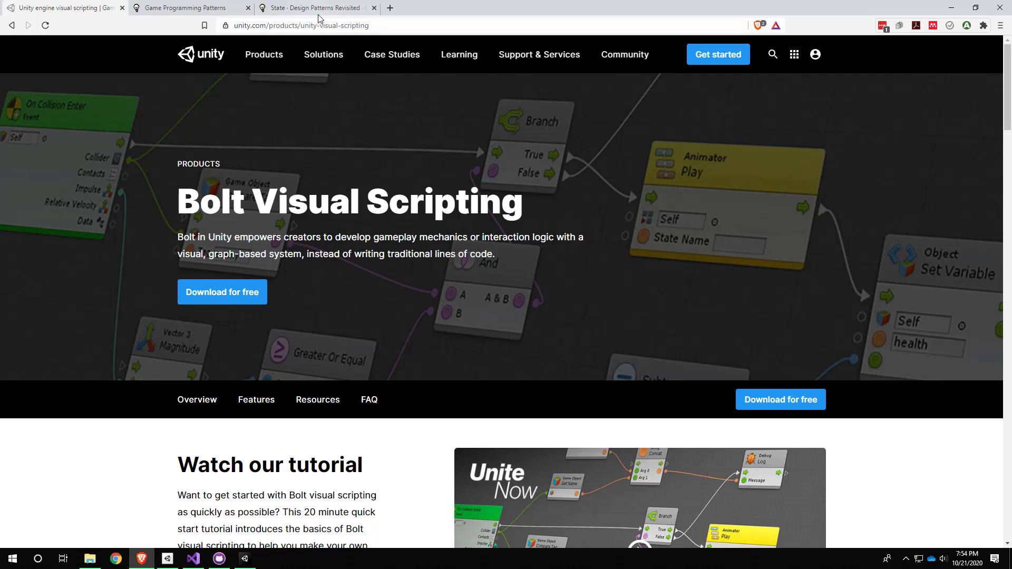
pyautogui.click(186, 8)
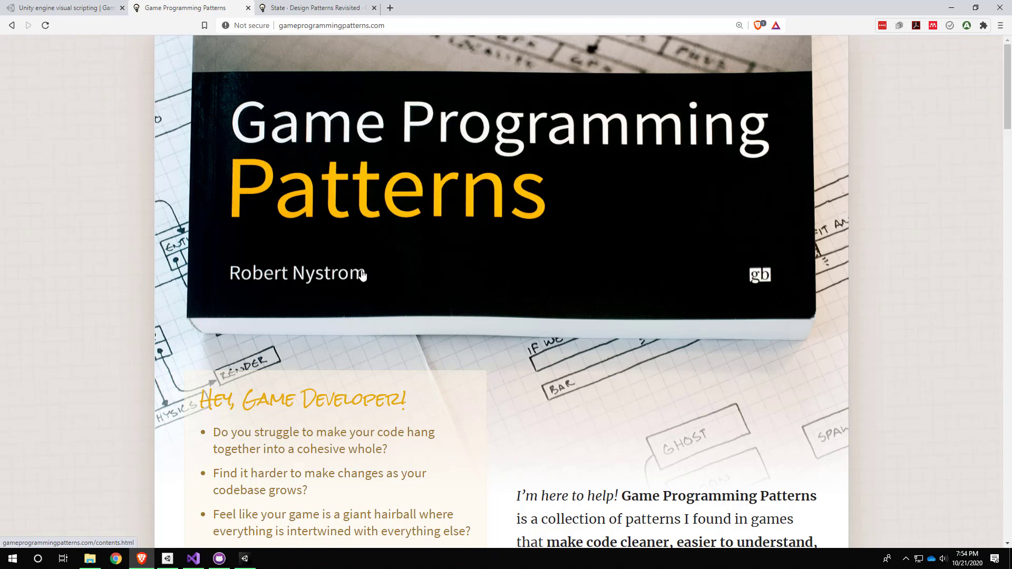
# Read the State chapter of Game Programming Patterns, examining the heroine's handleInput code for jumping, ducking and diving.
pyautogui.click(333, 9)
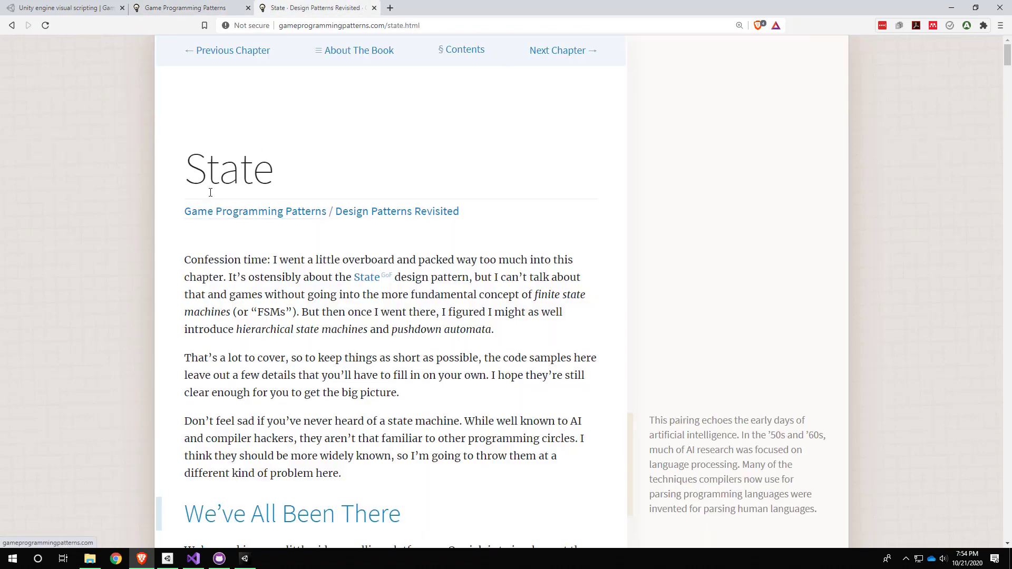
pyautogui.moveTo(199, 171); pyautogui.dragTo(277, 179)
pyautogui.click(299, 310)
pyautogui.scroll(-1, 299, 311)
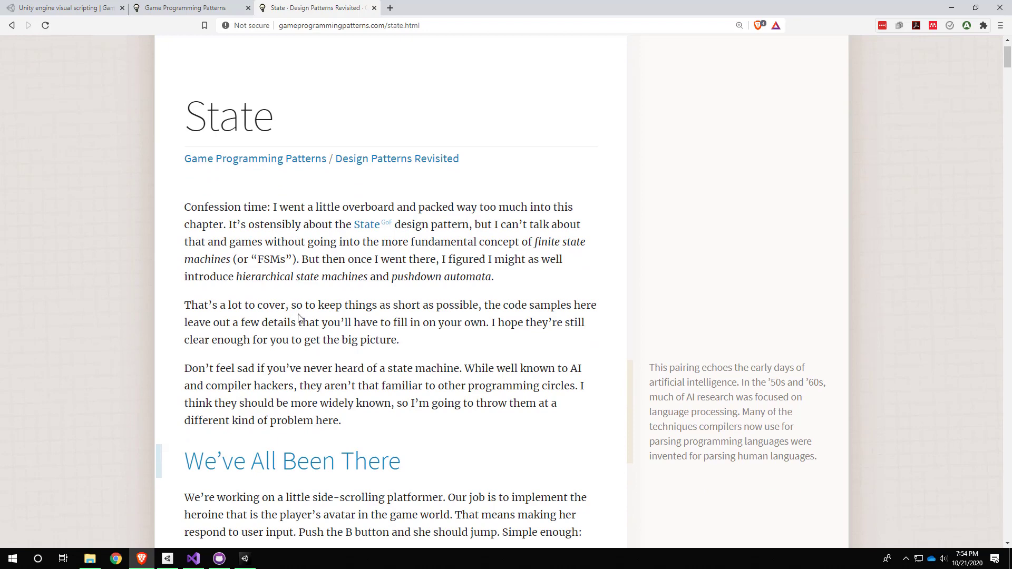
pyautogui.scroll(-5, 295, 314)
pyautogui.scroll(-2, 289, 315)
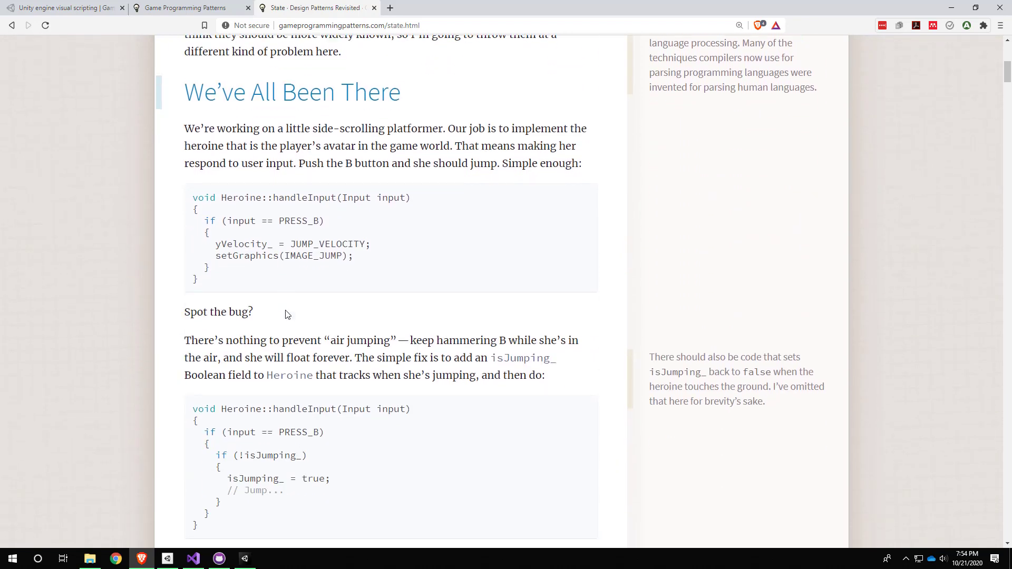
pyautogui.scroll(-2, 266, 324)
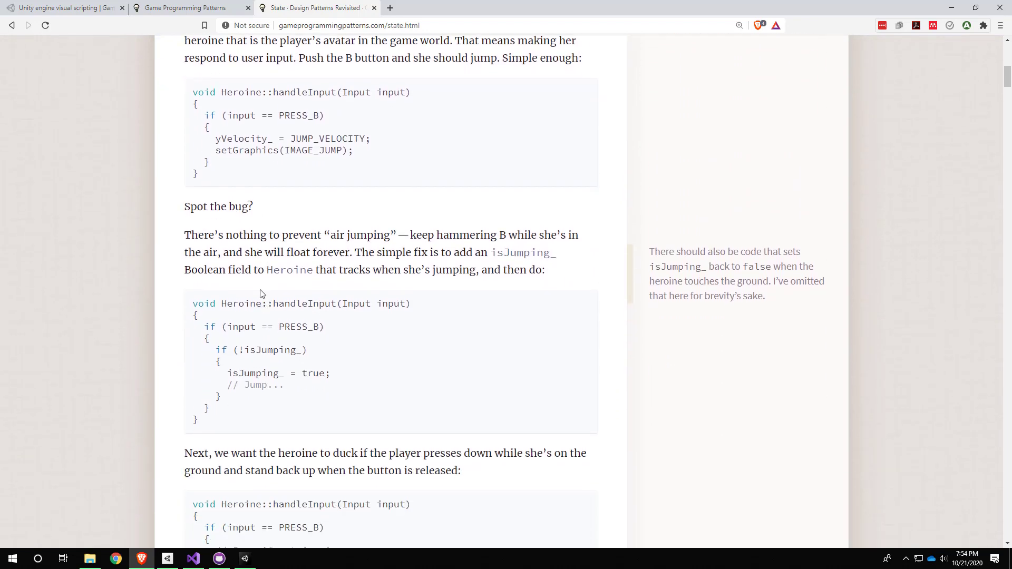
pyautogui.scroll(-2, 263, 295)
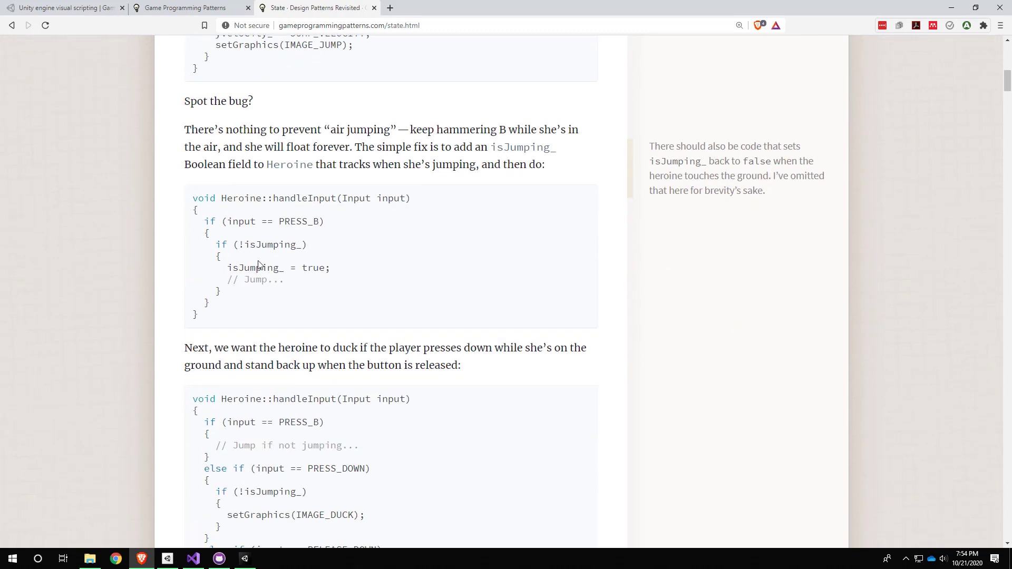
pyautogui.scroll(-2, 259, 264)
pyautogui.scroll(-1, 253, 294)
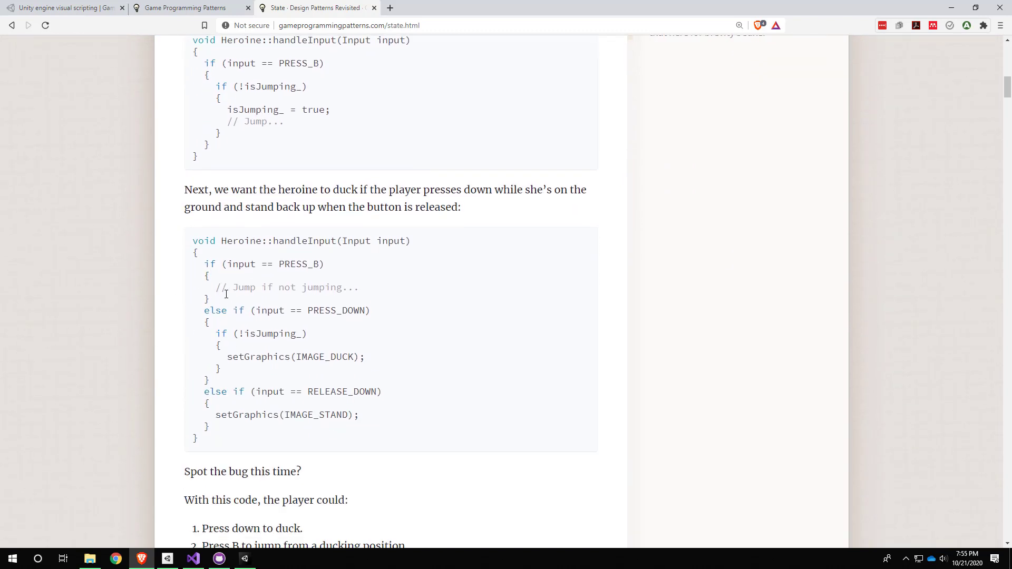
pyautogui.scroll(-2, 226, 316)
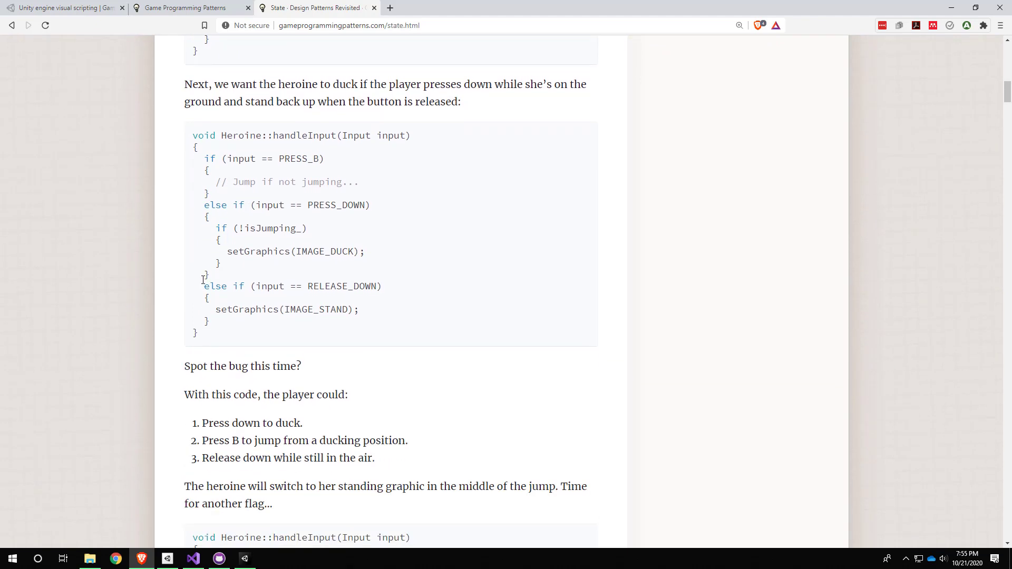
pyautogui.scroll(-6, 203, 279)
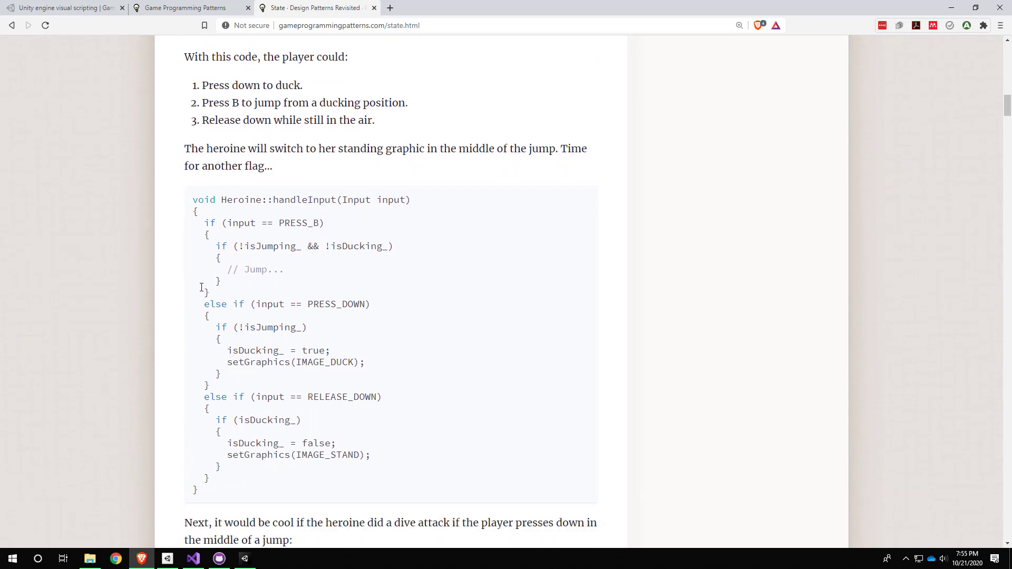
pyautogui.scroll(-5, 202, 287)
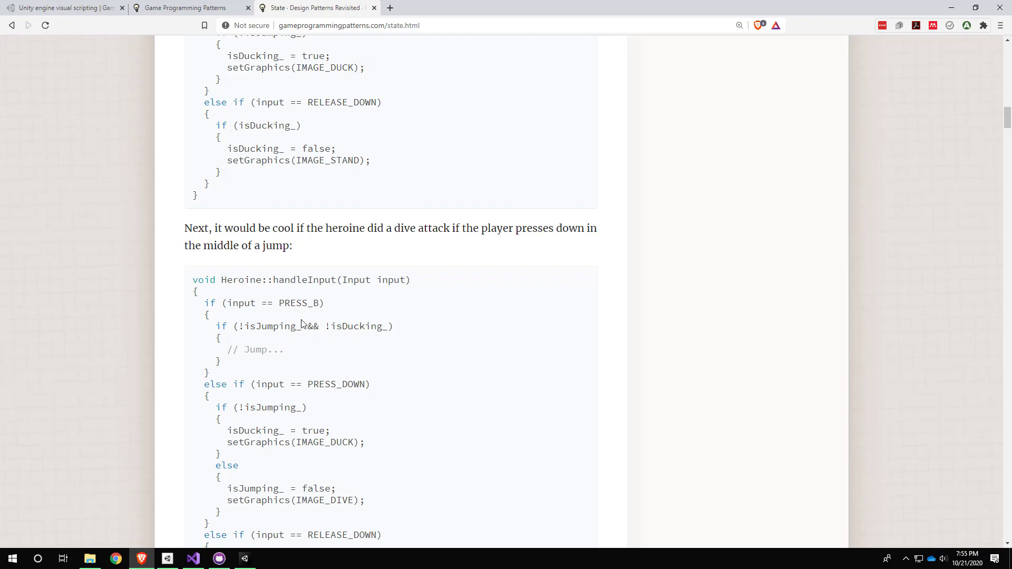
pyautogui.scroll(-1, 305, 313)
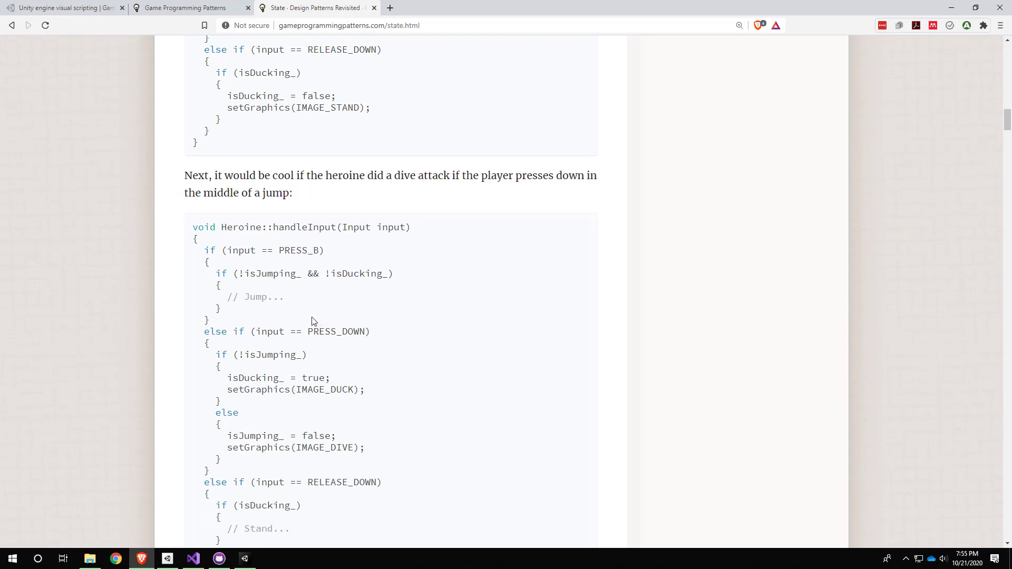
pyautogui.scroll(-6, 318, 316)
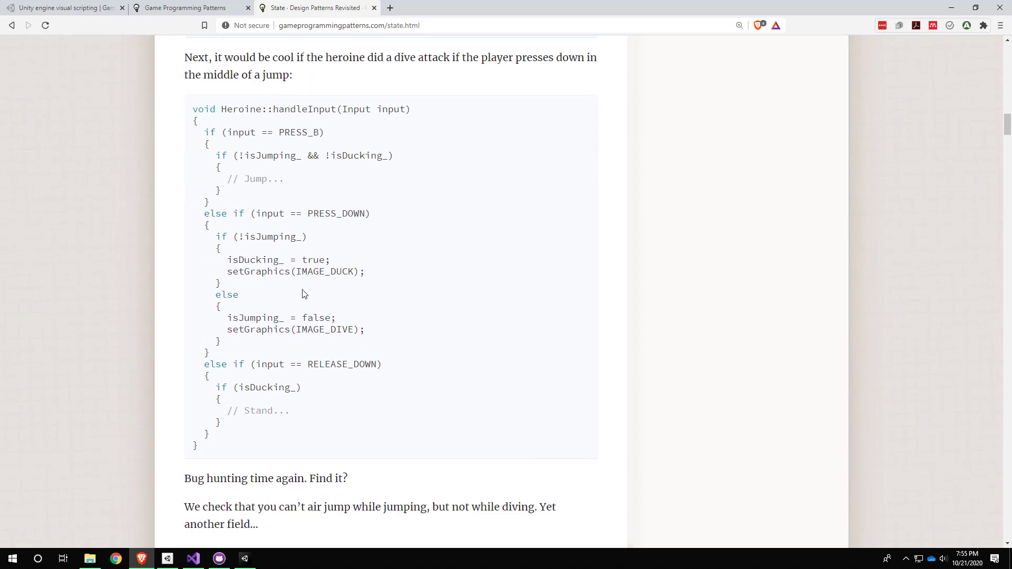
# Examine the finite state machine section and its flowchart of the standing, ducking, jumping and diving states.
pyautogui.scroll(-8, 298, 287)
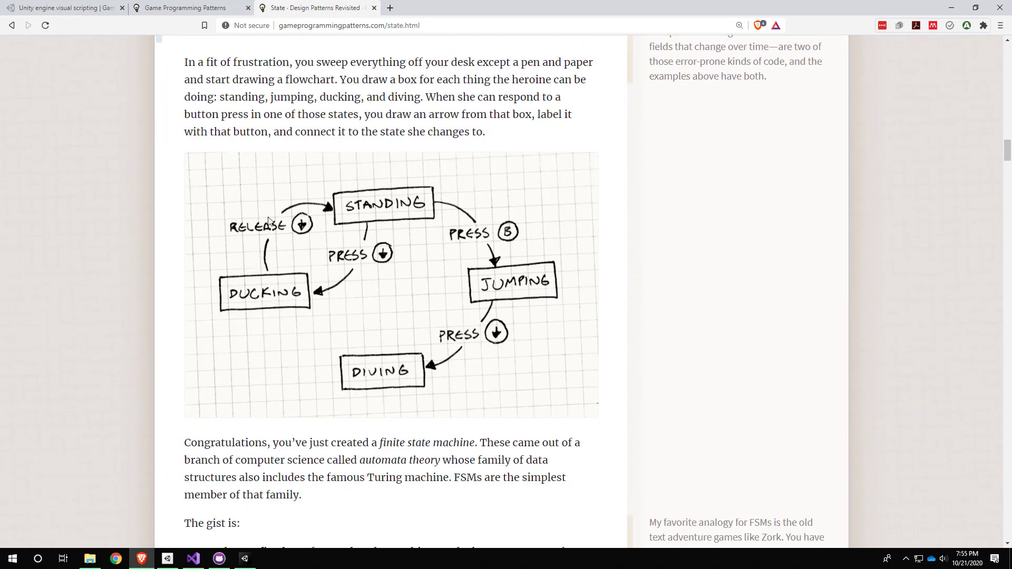
pyautogui.scroll(5, 342, 221)
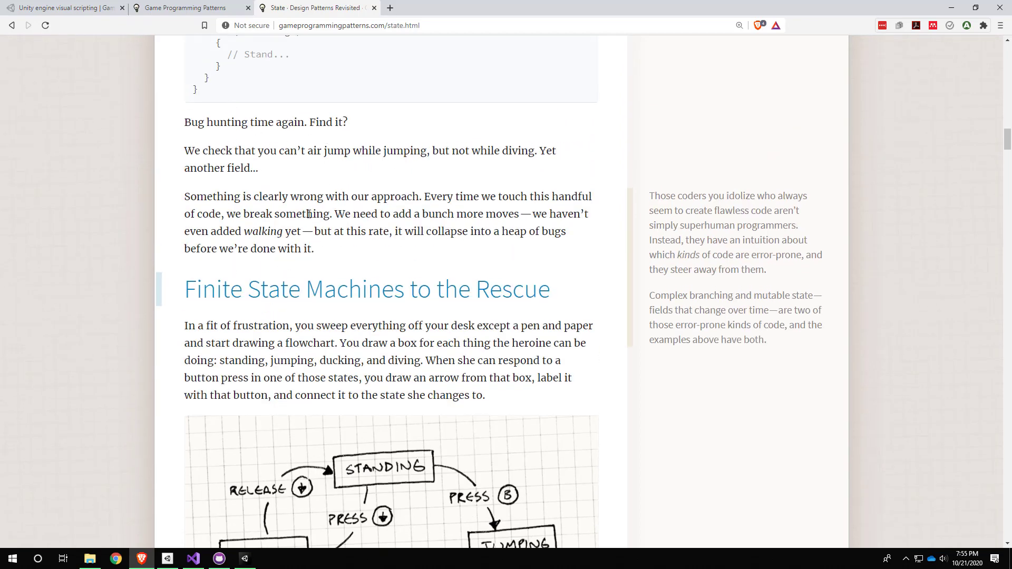
pyautogui.scroll(-5, 308, 216)
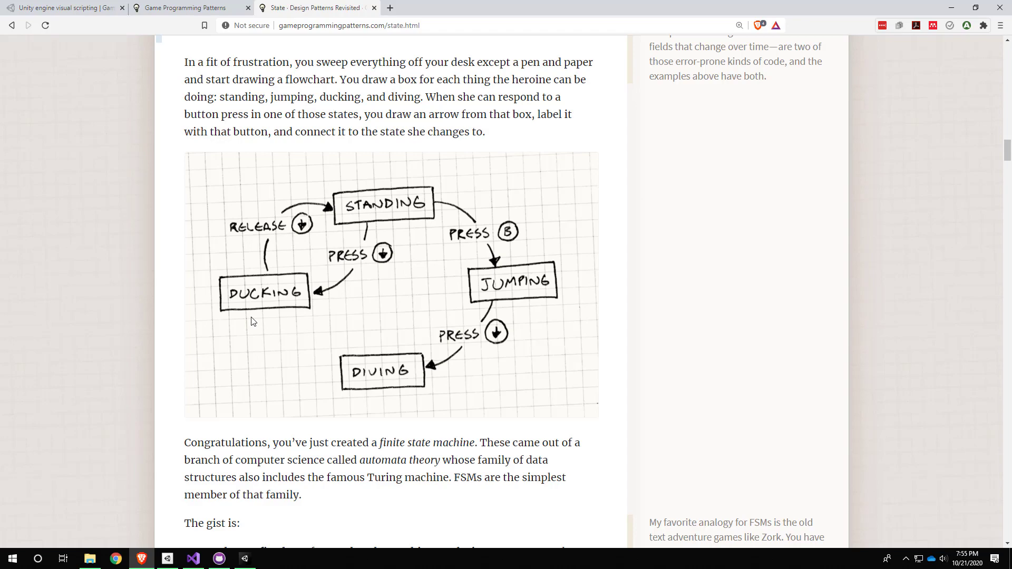
pyautogui.scroll(-6, 251, 313)
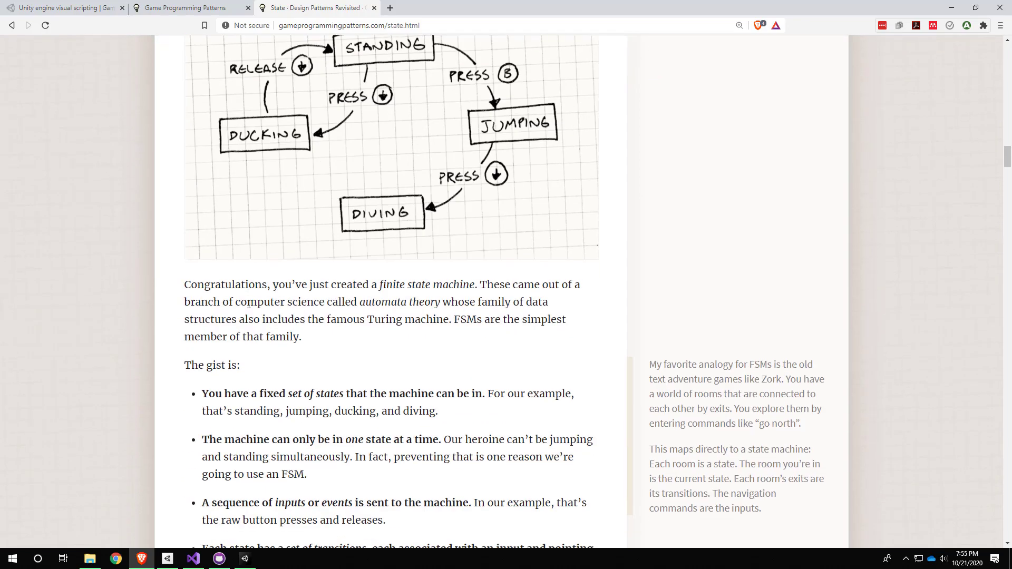
pyautogui.scroll(10, 248, 304)
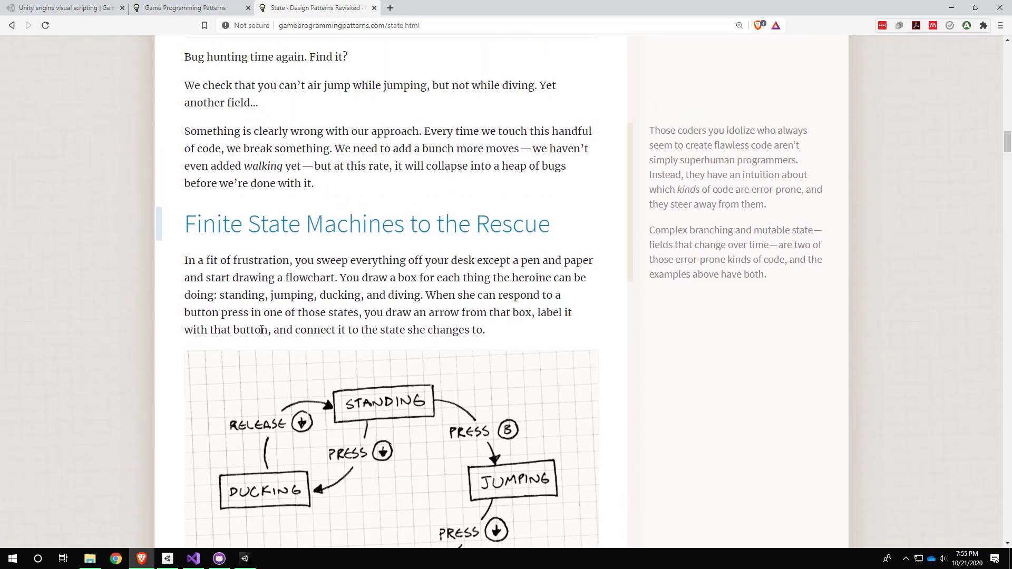
pyautogui.scroll(-3, 268, 345)
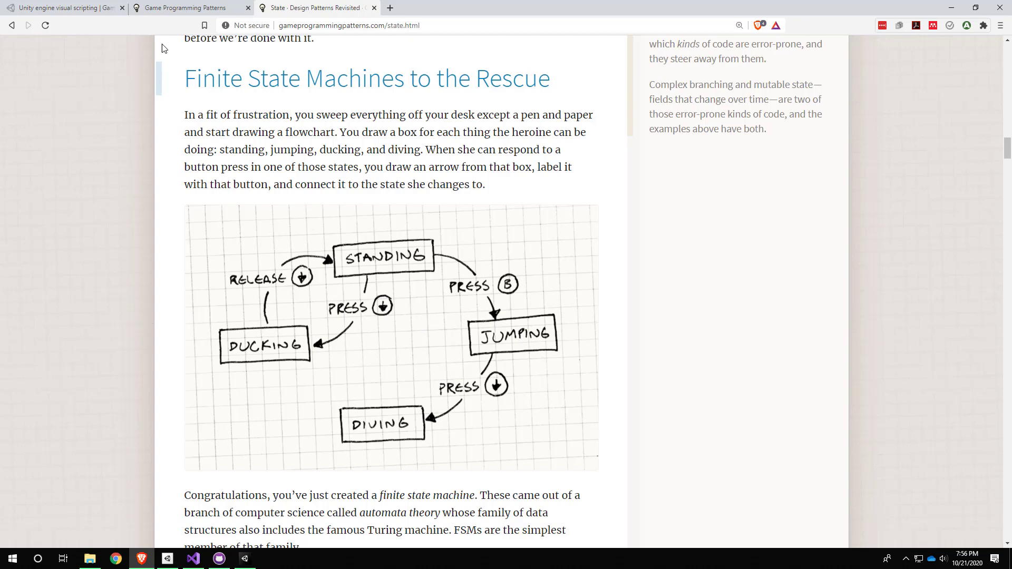
# Return to the Bolt Visual Scripting product page and look over its introduction.
pyautogui.click(51, 7)
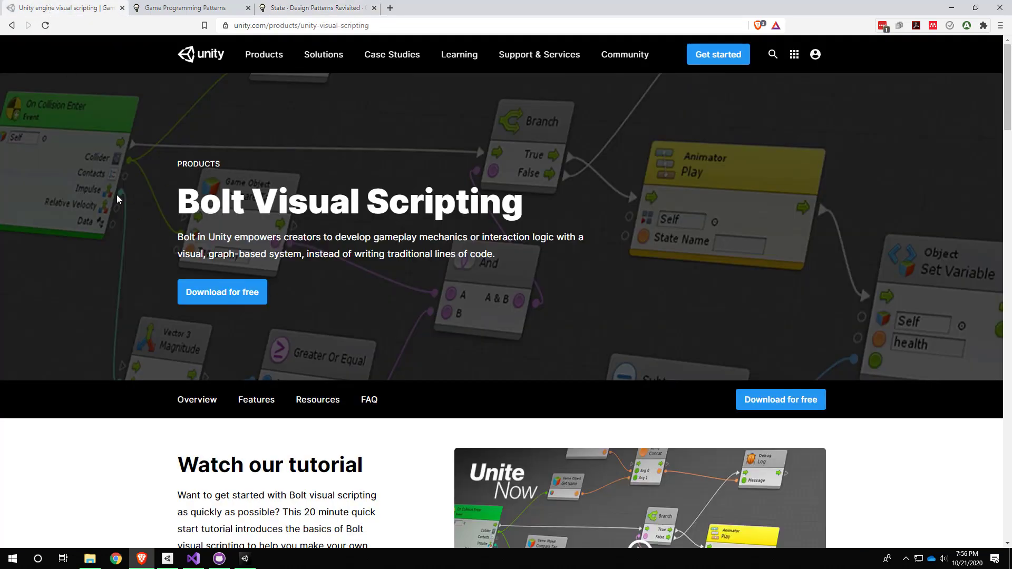
pyautogui.scroll(-2, 189, 222)
pyautogui.scroll(2, 182, 227)
# Switch to the Unity editor and open the Package Manager.
pyautogui.click(244, 560)
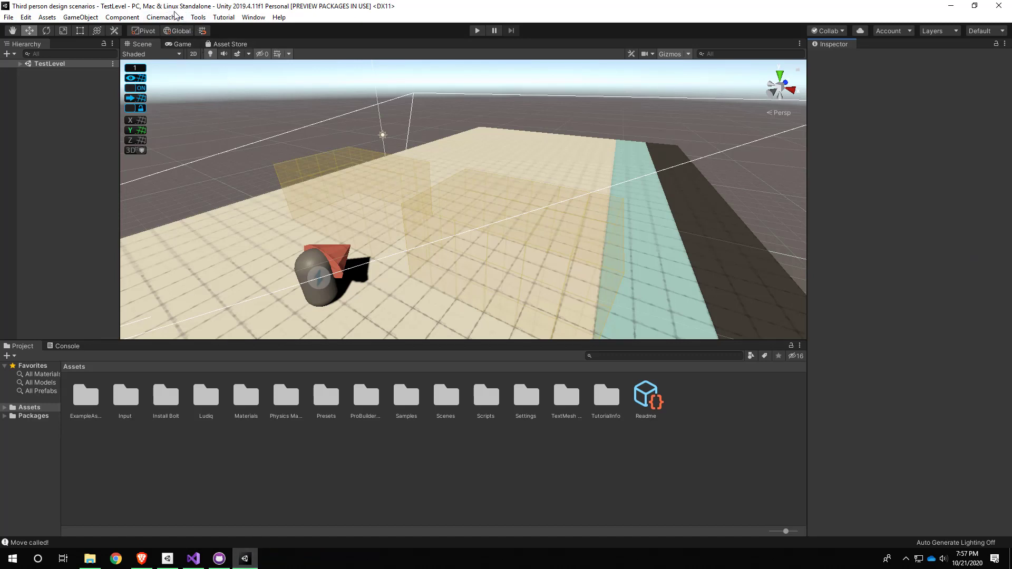
pyautogui.click(252, 17)
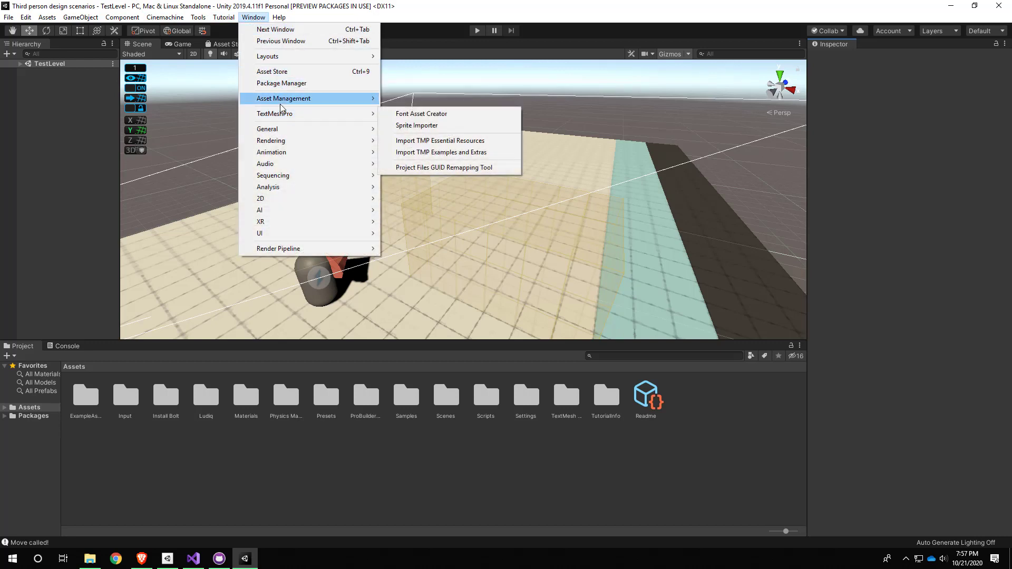
pyautogui.moveTo(281, 103)
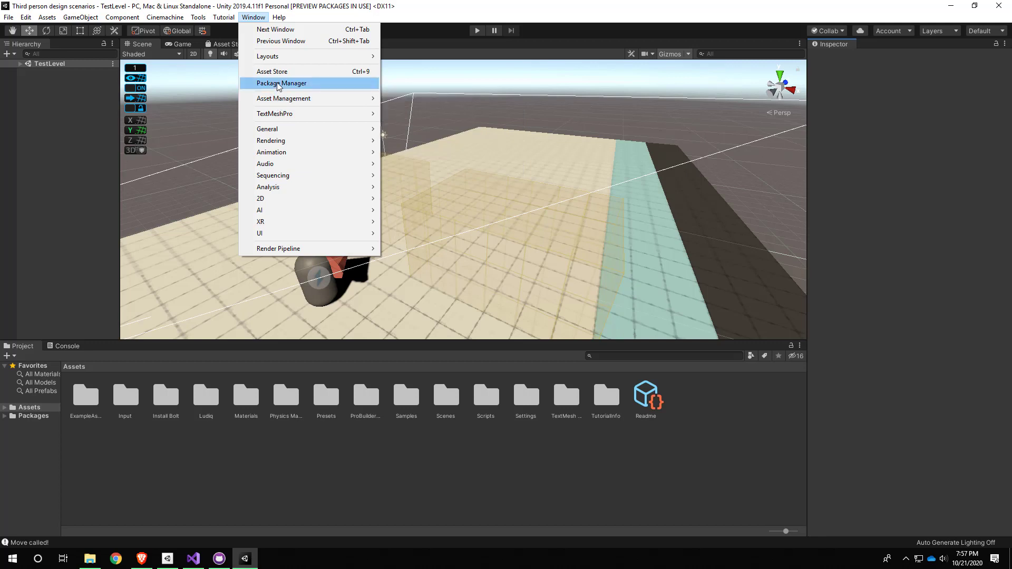
pyautogui.click(279, 84)
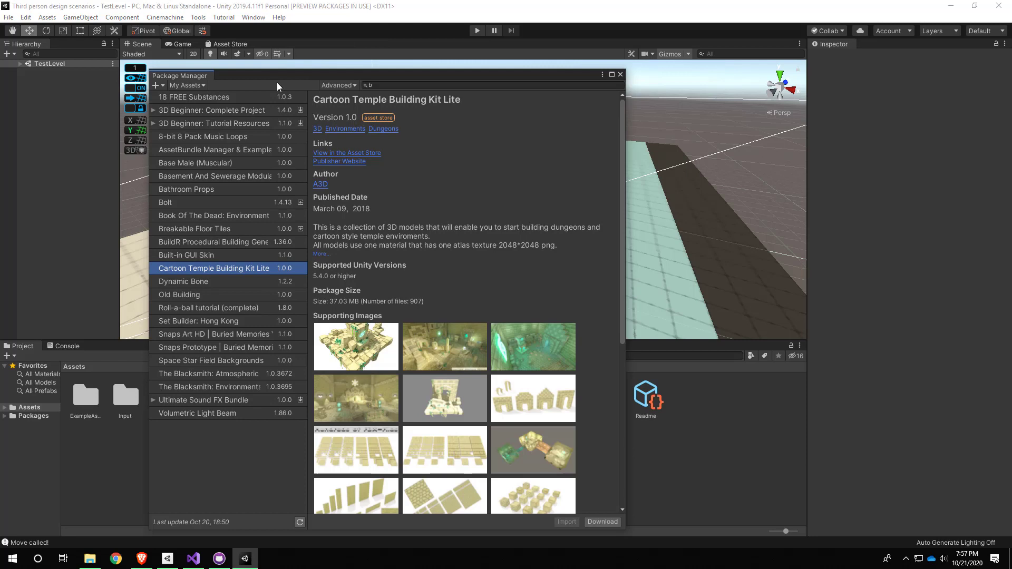
# View the Unity Registry packages and return the package list to My Assets.
pyautogui.click(191, 84)
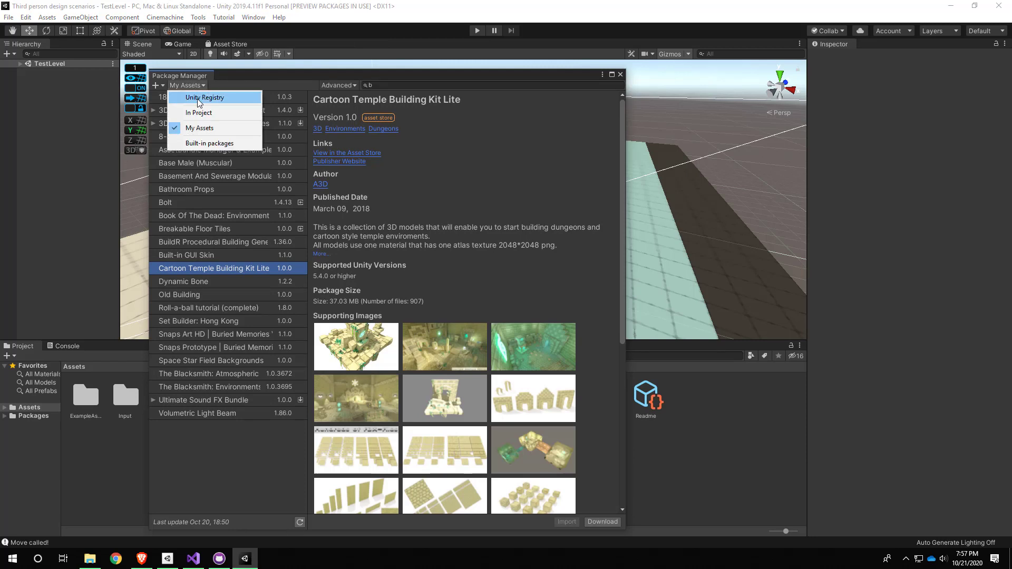
pyautogui.click(203, 99)
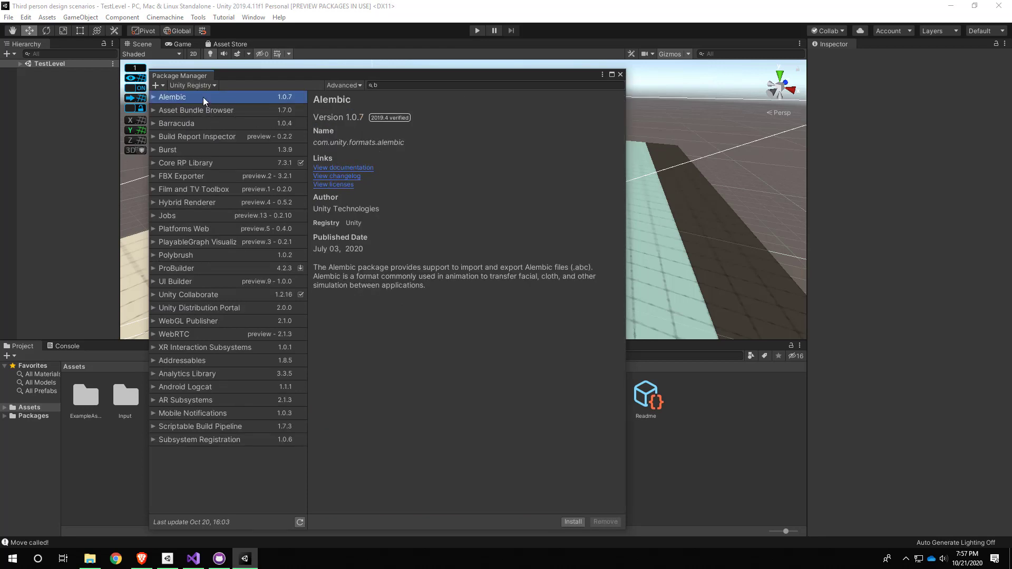
pyautogui.click(209, 86)
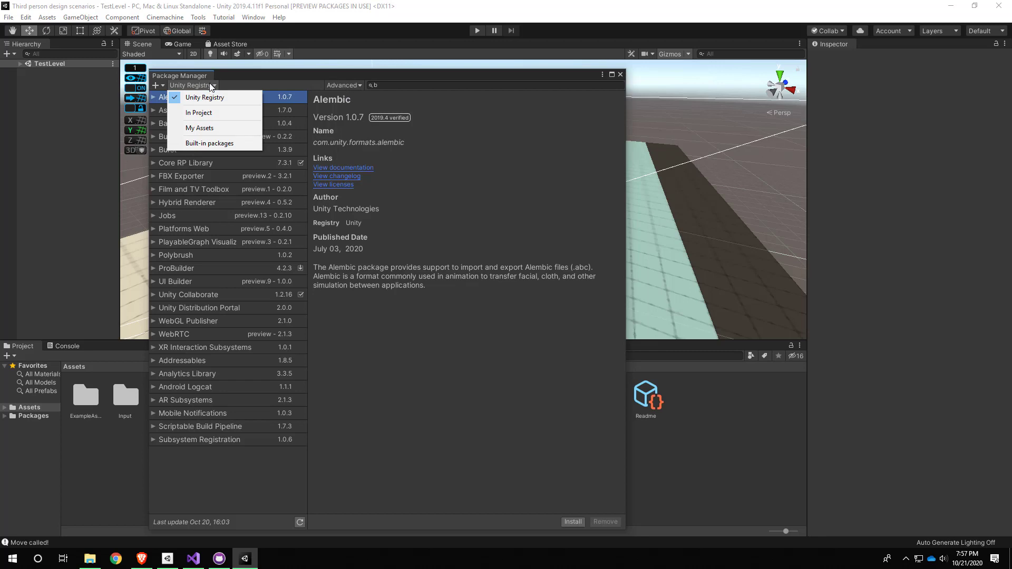
pyautogui.click(206, 128)
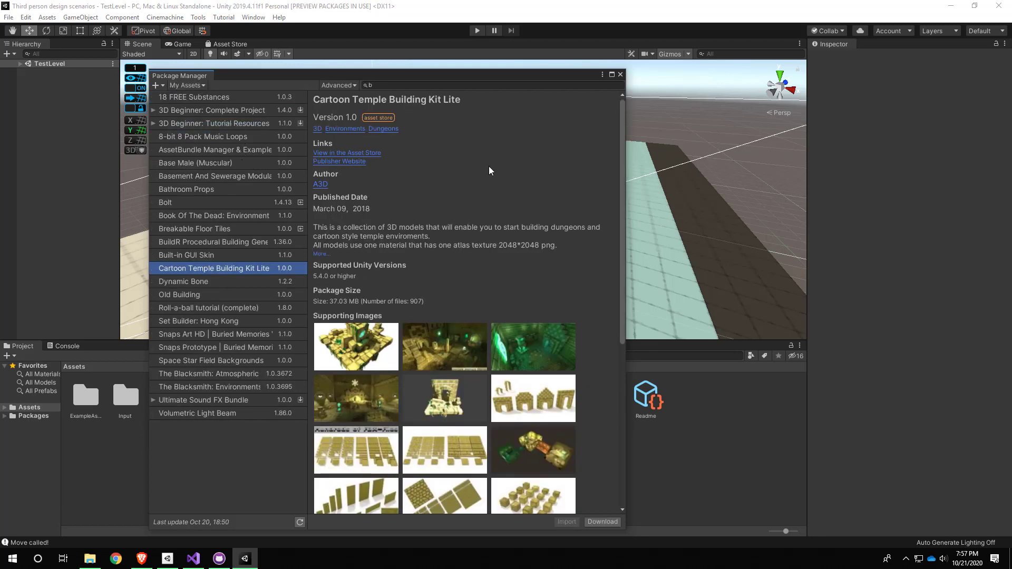
# Search My Assets for "bolt" and shorten the search text to "bo".
pyautogui.click(407, 84)
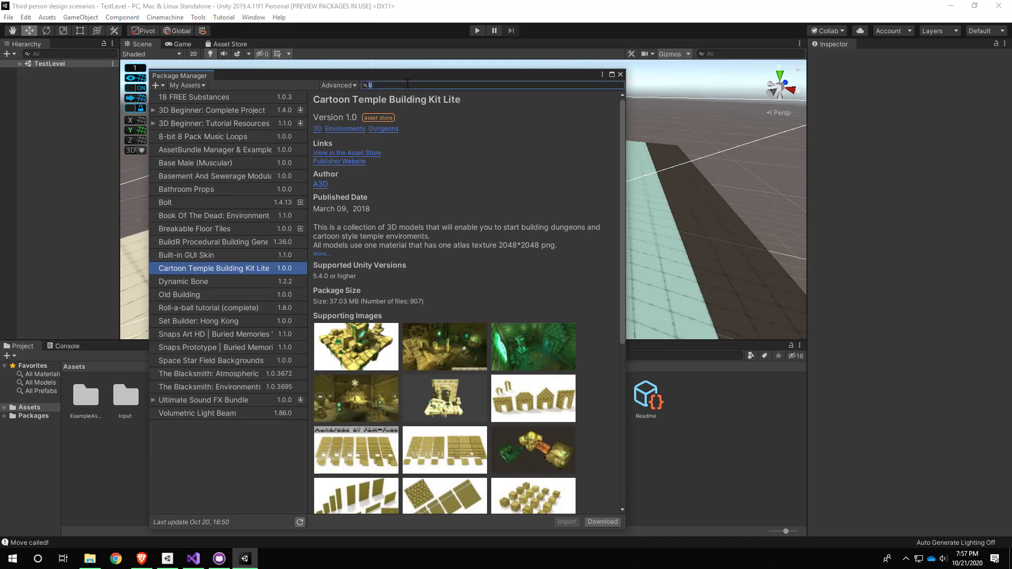
pyautogui.press('BackSpace')
pyautogui.write('bo')
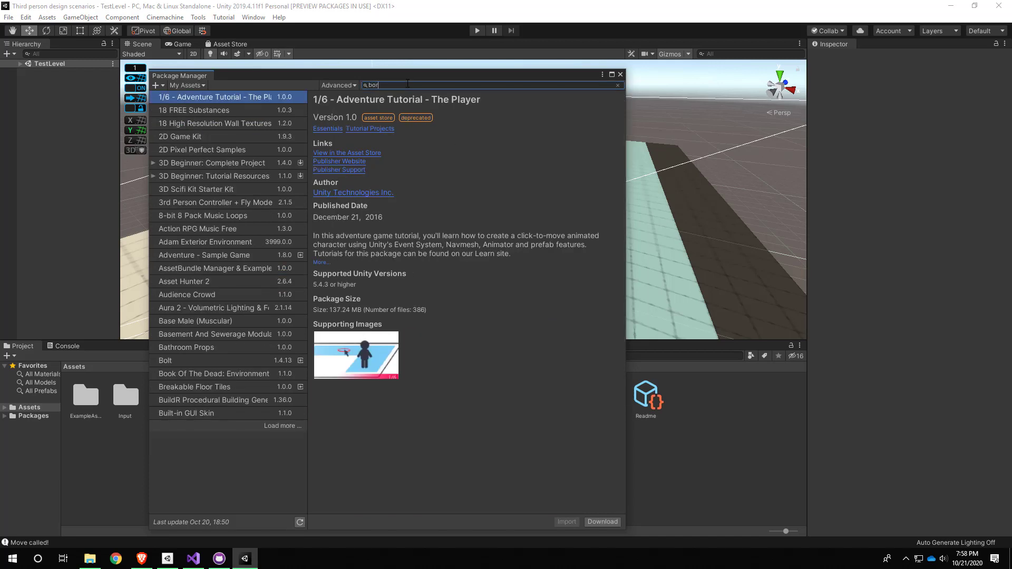
pyautogui.write('lt')
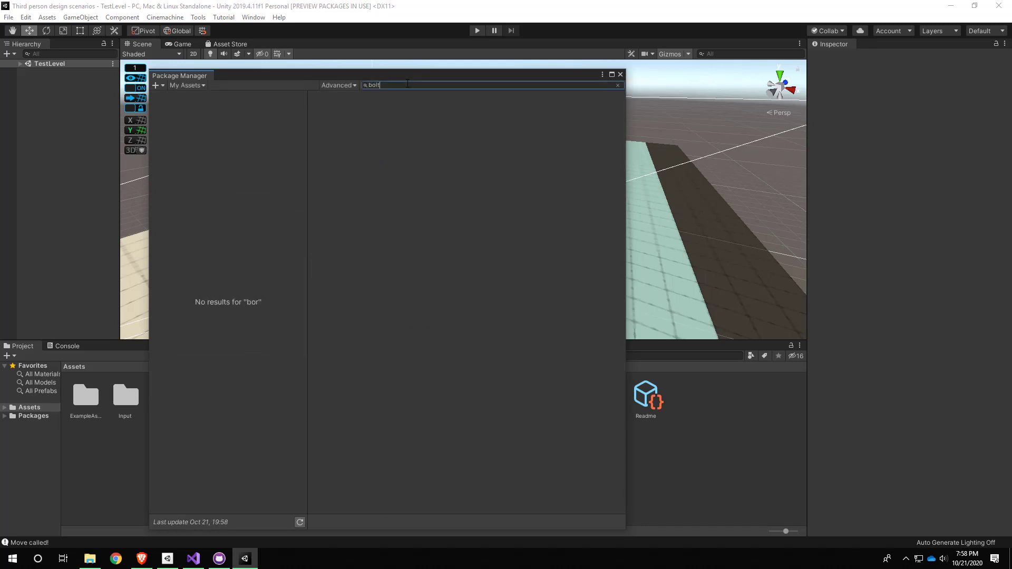
pyautogui.click(198, 86)
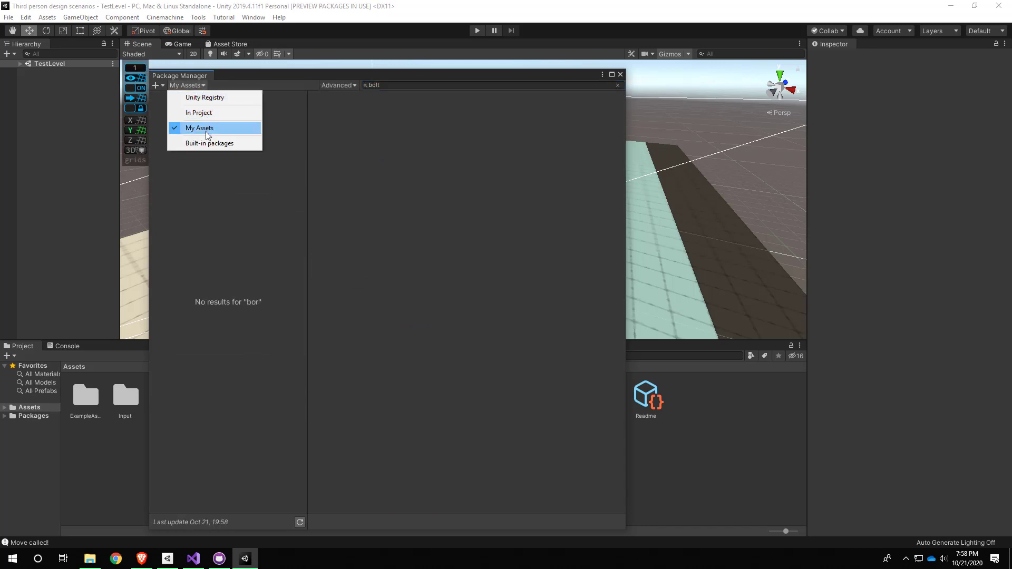
pyautogui.click(206, 131)
pyautogui.click(413, 86)
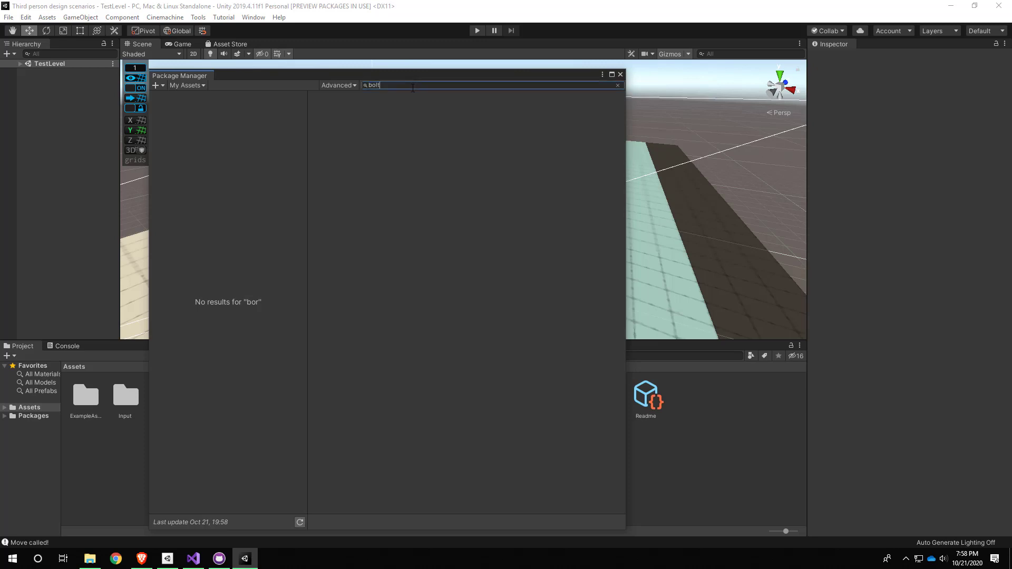
pyautogui.press('BackSpace')
pyautogui.press('BackSpace')
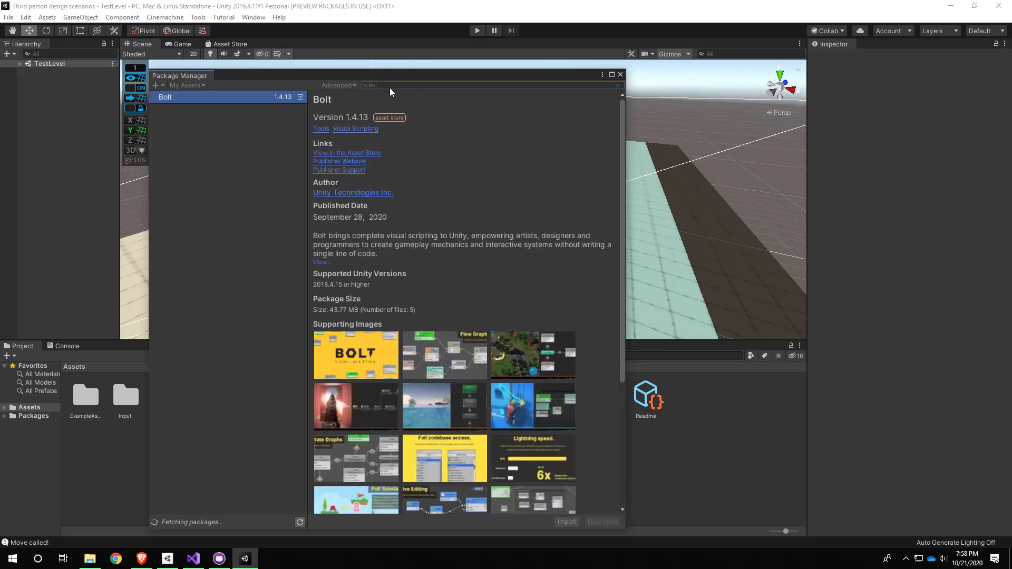
# Import all the files of the Bolt 1.4.13 package into the project and close the Package Manager.
pyautogui.click(243, 96)
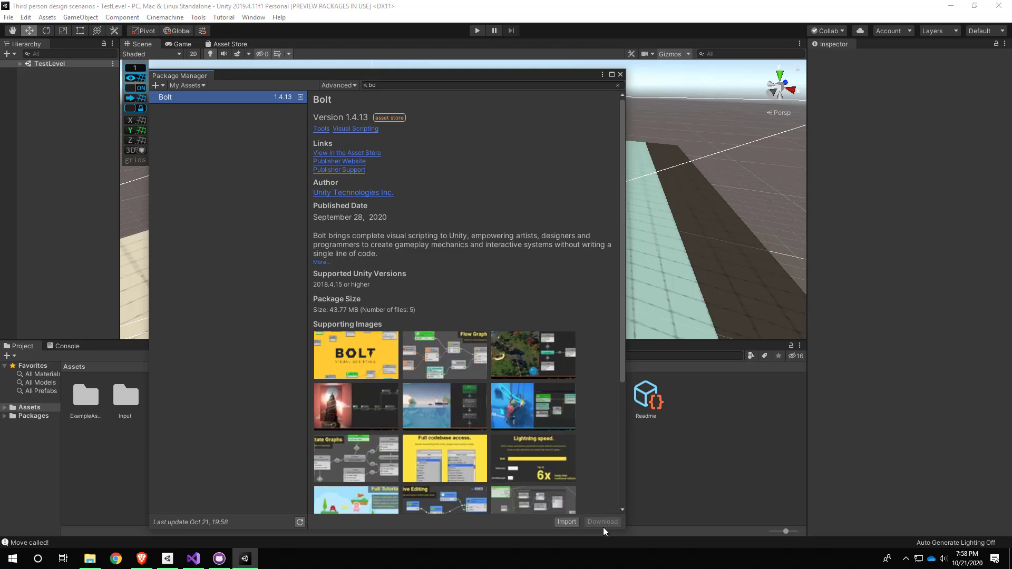
pyautogui.click(567, 523)
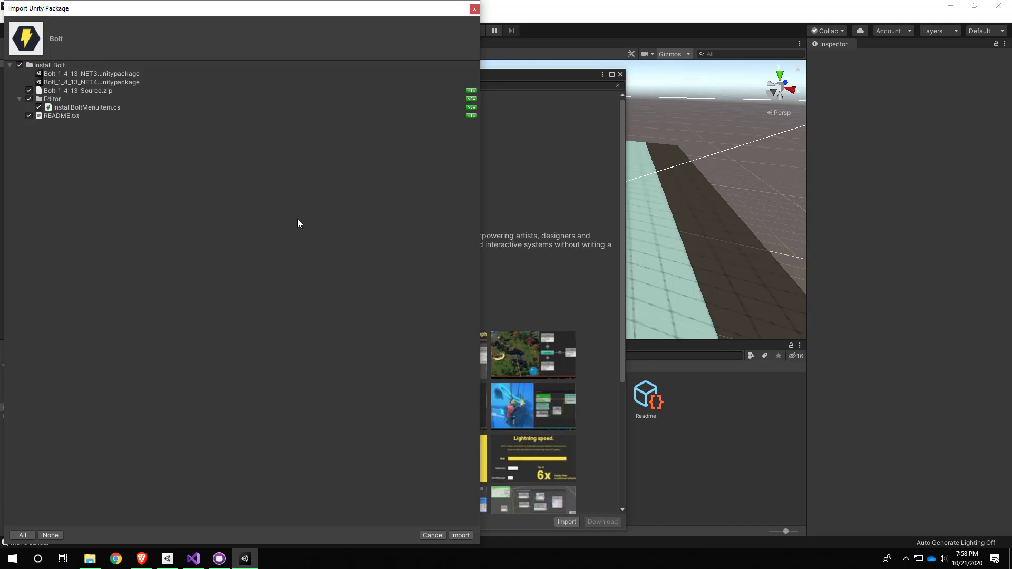
pyautogui.click(459, 535)
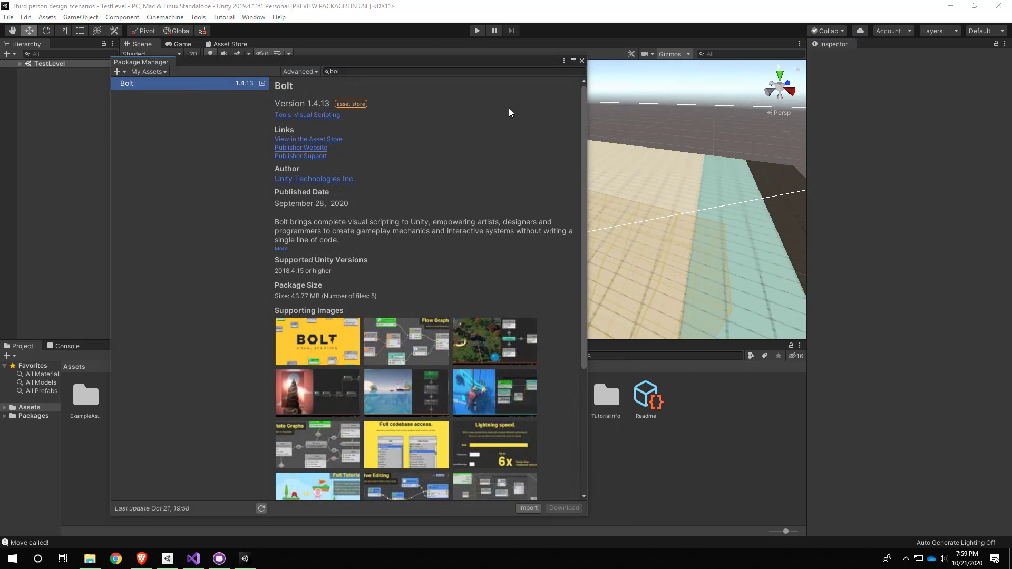
pyautogui.click(584, 61)
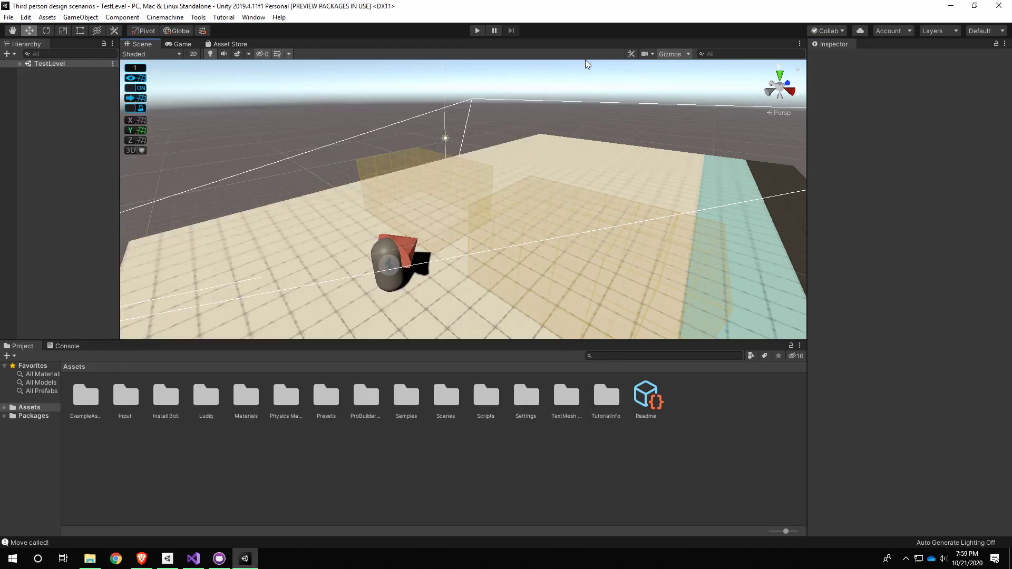
# Run the Bolt installer and import all the files of the Bolt_1_4_13_NET4 package.
pyautogui.click(205, 18)
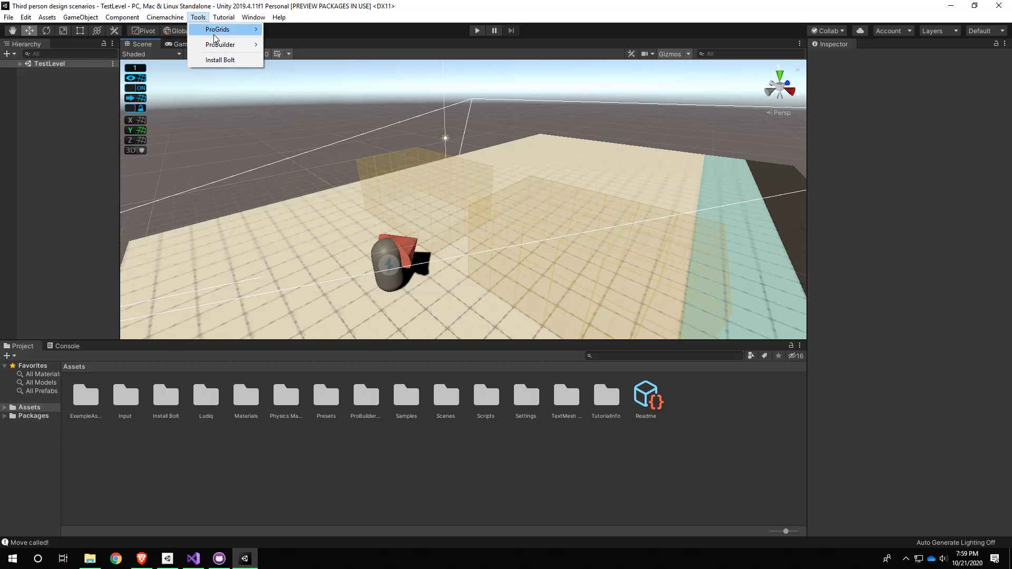
pyautogui.click(223, 61)
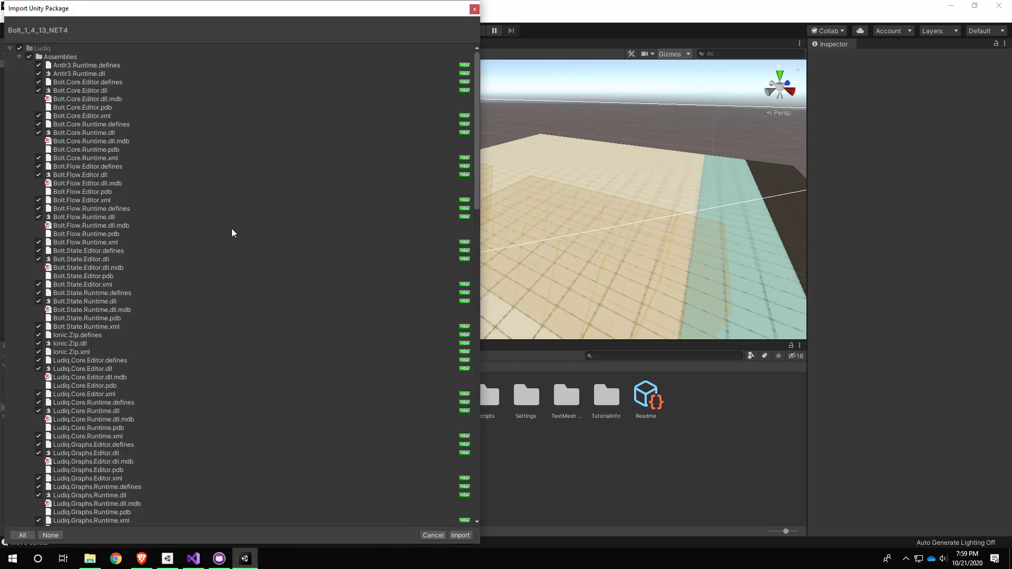
pyautogui.scroll(-20, 316, 263)
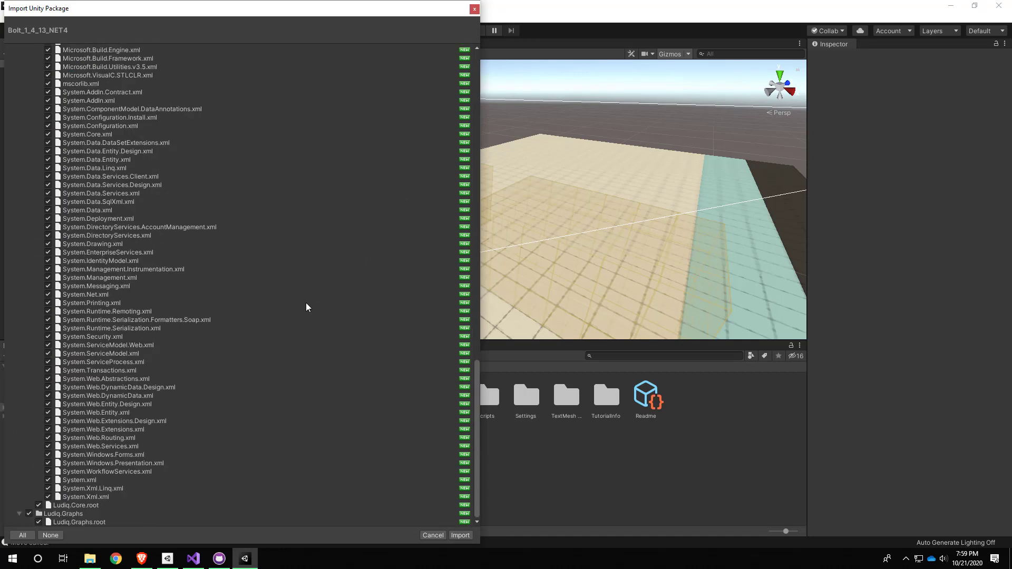
pyautogui.click(460, 535)
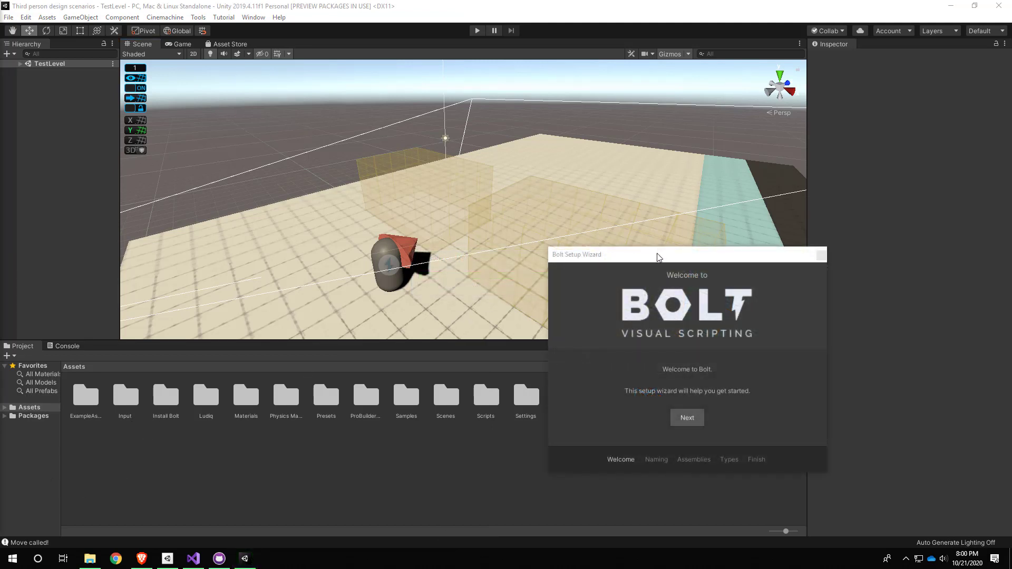
# Start the Bolt setup wizard over the scene view and choose Programmer Naming as the naming scheme.
pyautogui.moveTo(657, 253); pyautogui.dragTo(337, 121)
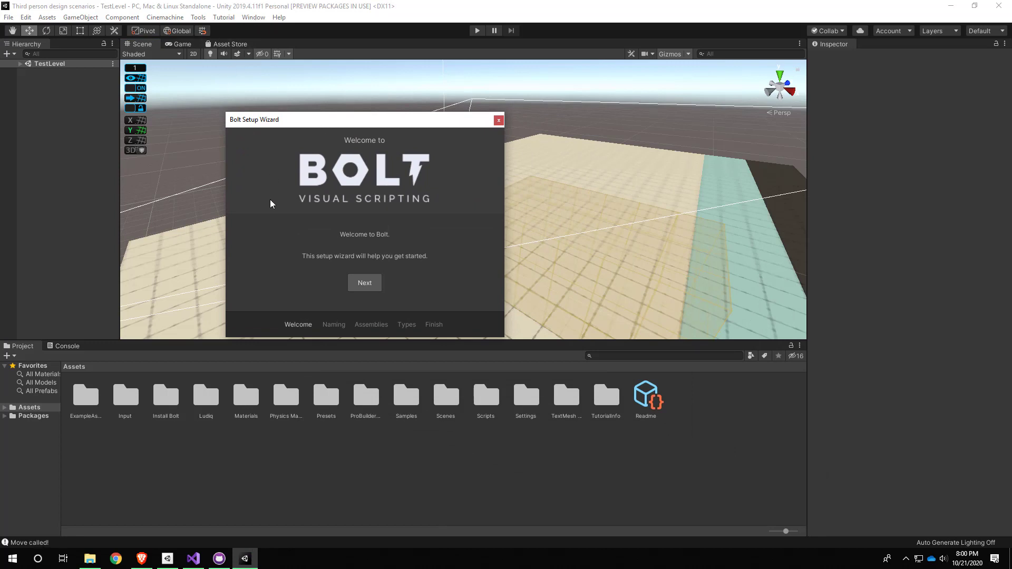
pyautogui.moveTo(323, 120); pyautogui.dragTo(334, 134)
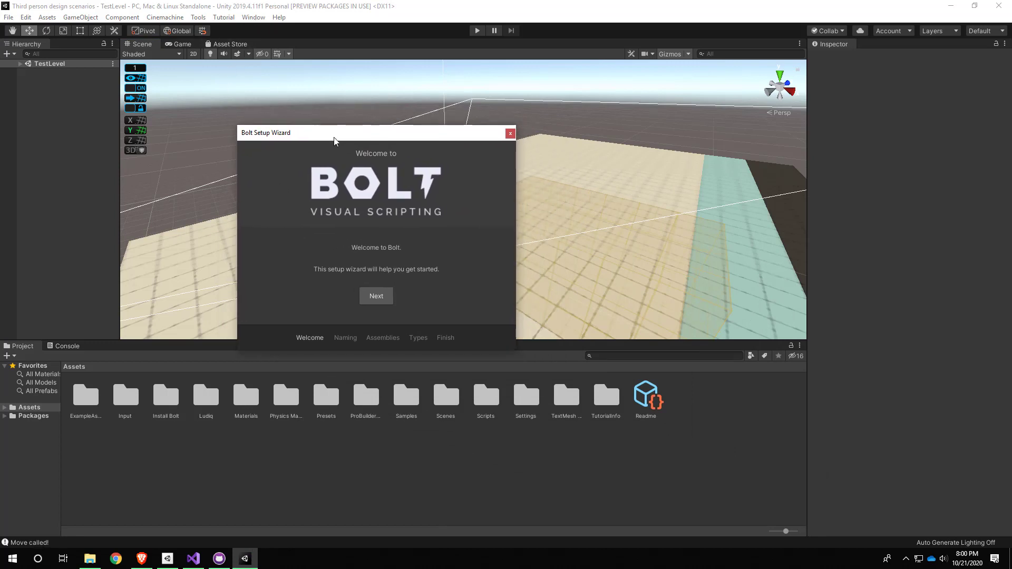
pyautogui.click(376, 294)
pyautogui.click(376, 297)
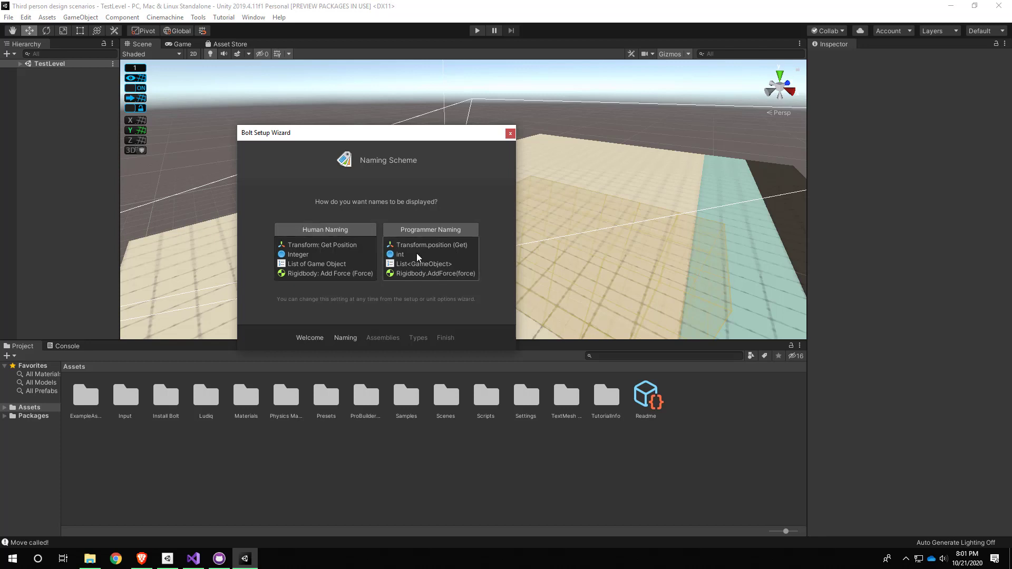
pyautogui.click(438, 231)
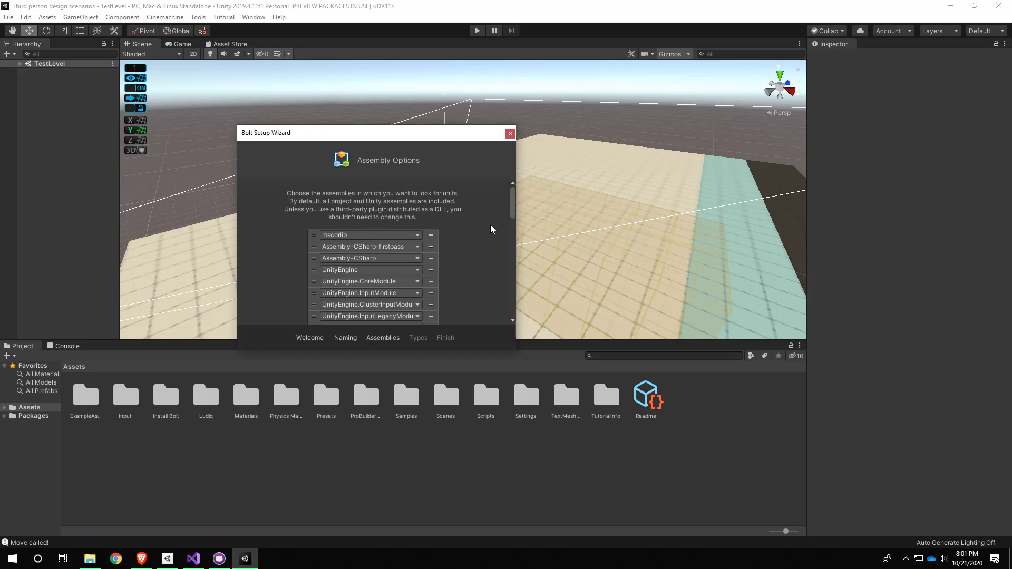
# Review the wizard's assembly list and accept the default assembly options.
pyautogui.scroll(-10, 490, 224)
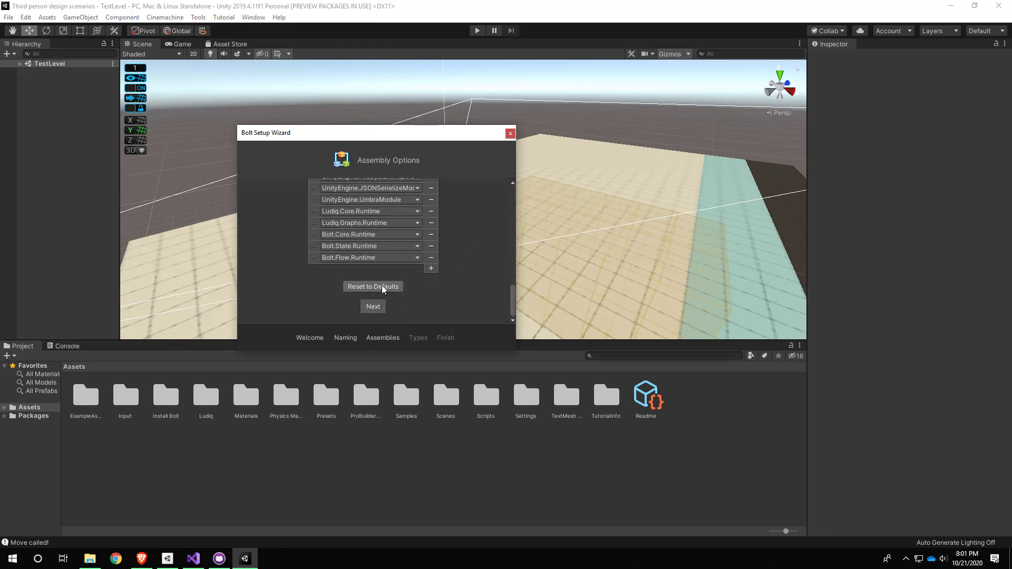
pyautogui.scroll(10, 465, 271)
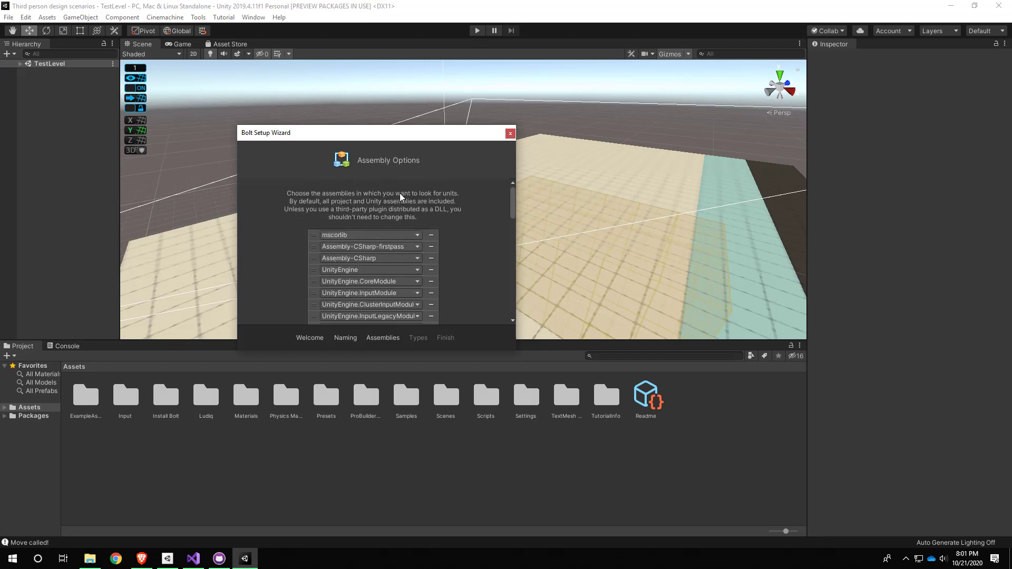
pyautogui.scroll(-8, 405, 205)
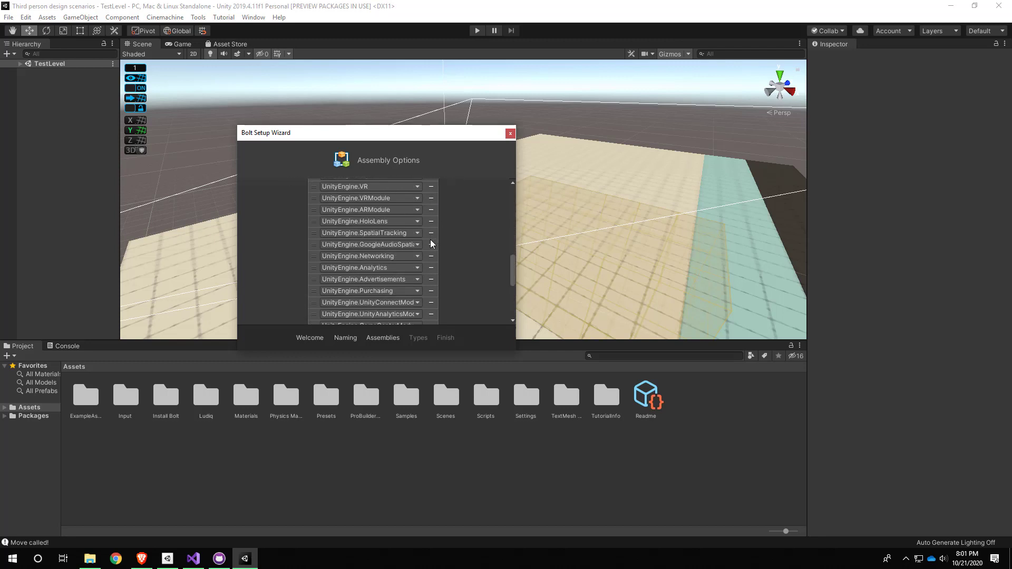
pyautogui.scroll(-5, 431, 243)
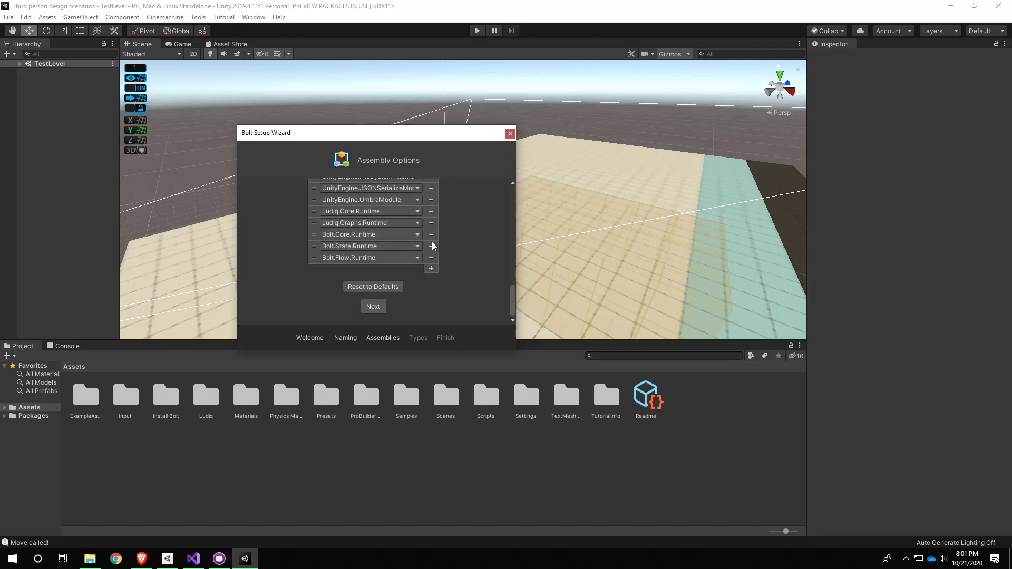
pyautogui.click(380, 307)
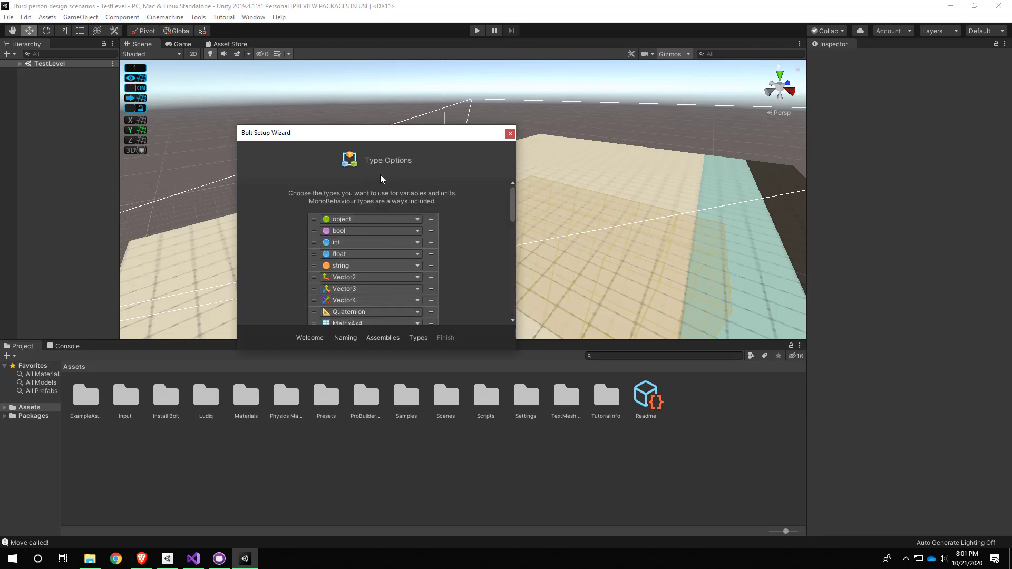
# Review the type options, keep the default types and generate the Bolt units.
pyautogui.scroll(-10, 454, 233)
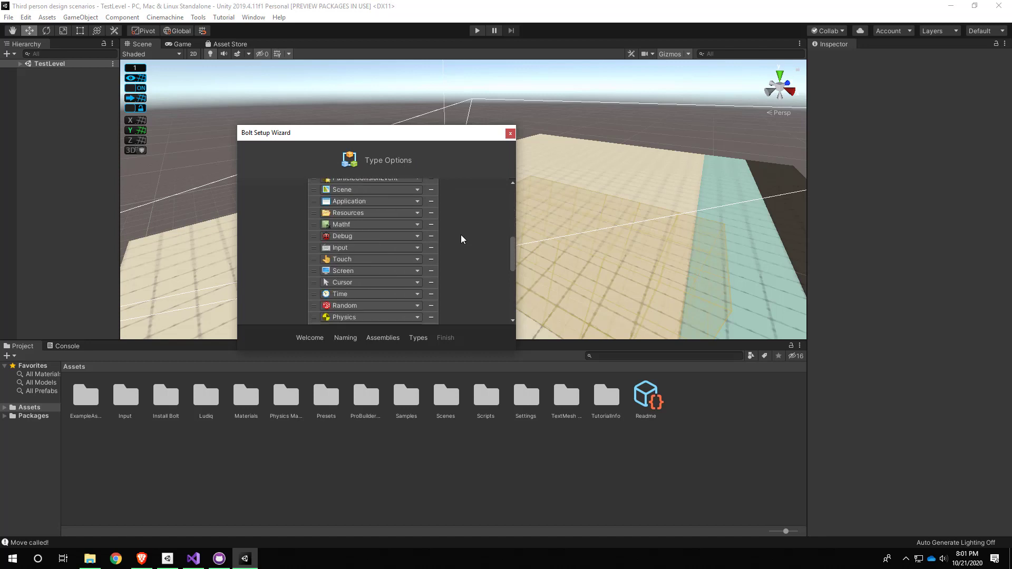
pyautogui.scroll(-10, 459, 233)
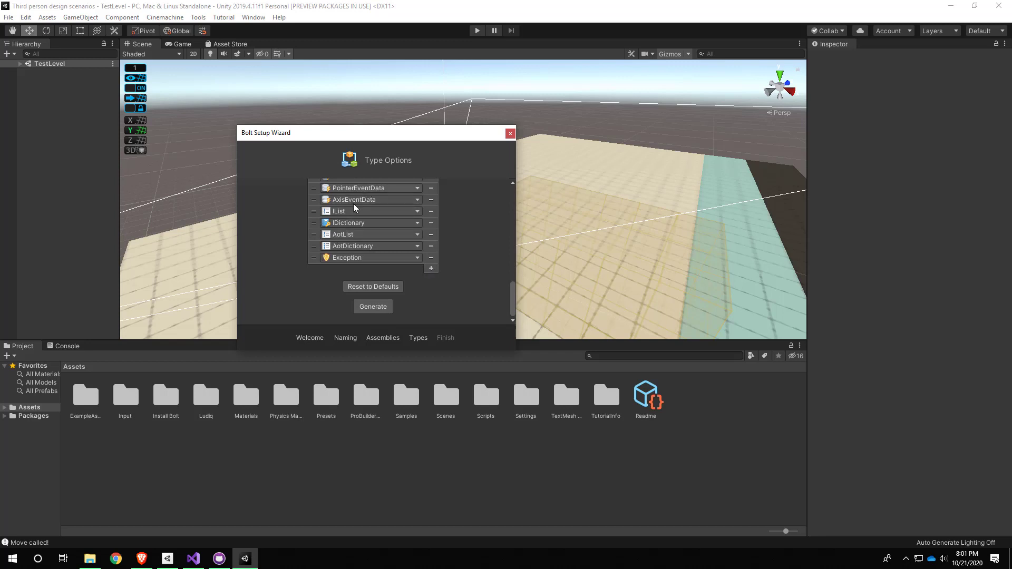
pyautogui.click(375, 308)
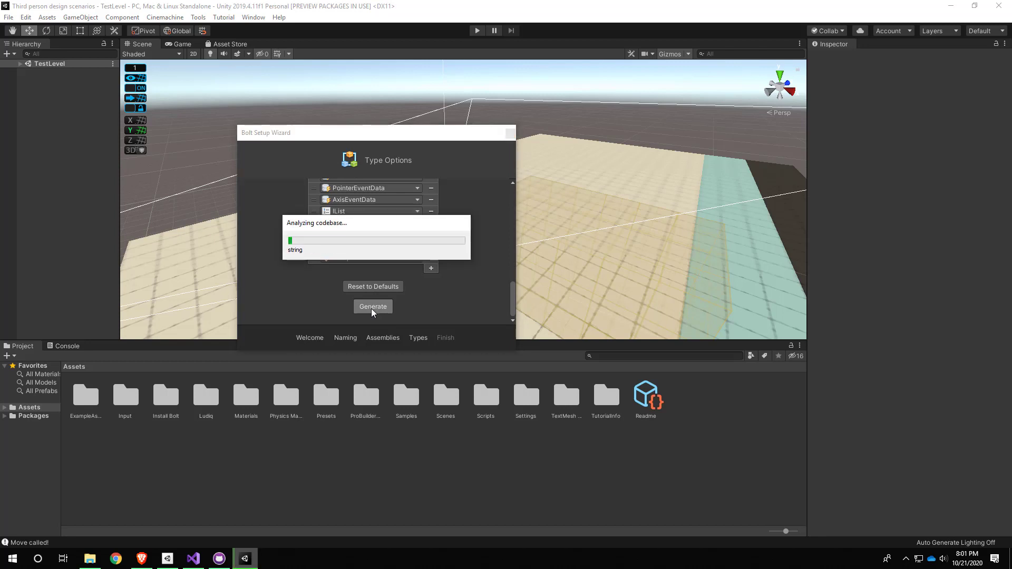